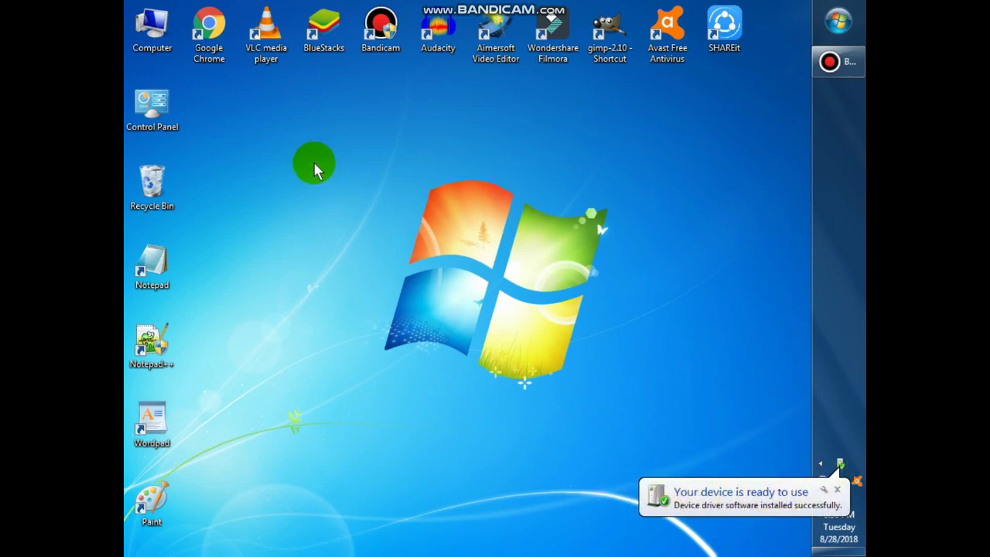
Open the Computer window and maximize it to full screen.
click(300, 145)
double_click(152, 31)
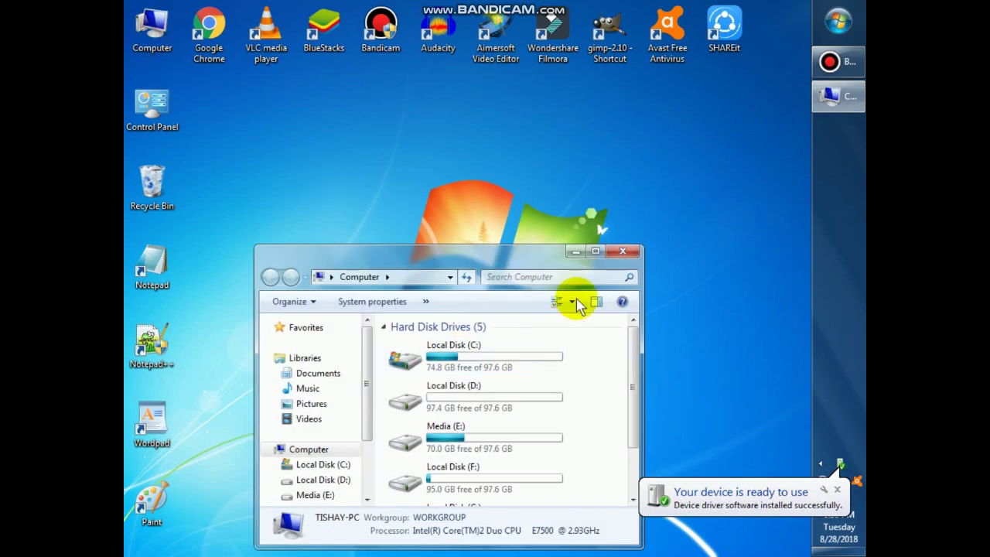
click(596, 250)
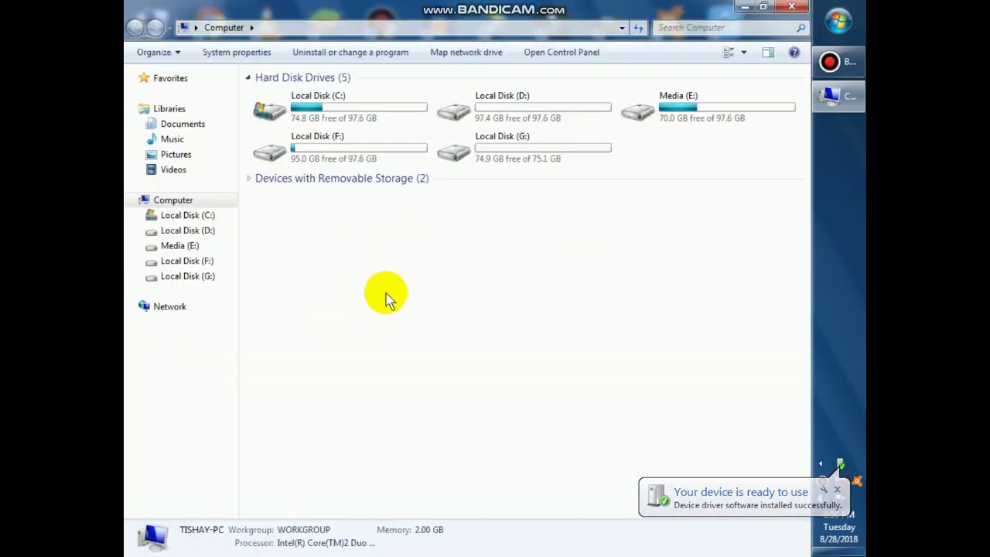
Refresh the view, run AutoRun.exe from AutoPlay, and select CD Drive (I:) Photon Plus.
right_click(609, 312)
click(625, 362)
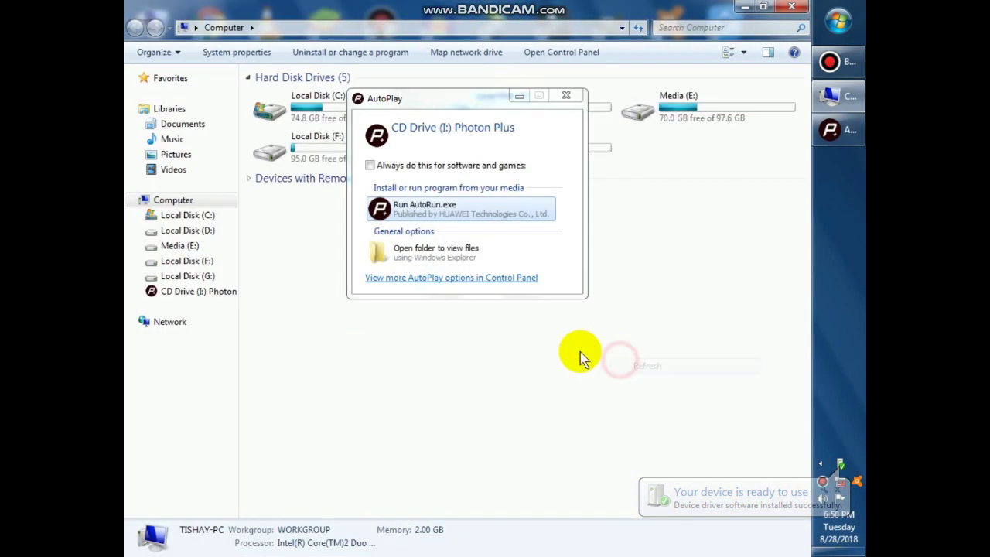
click(410, 218)
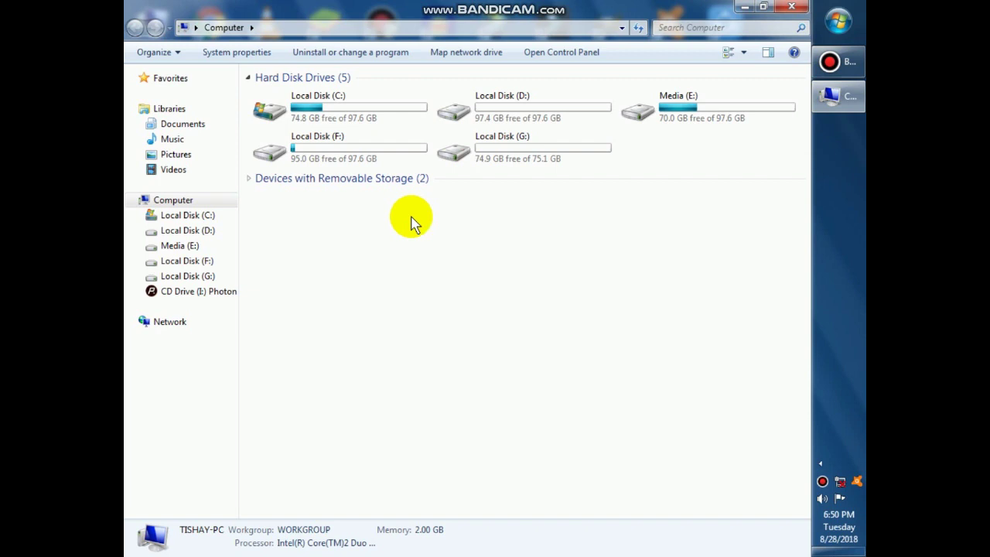
click(224, 294)
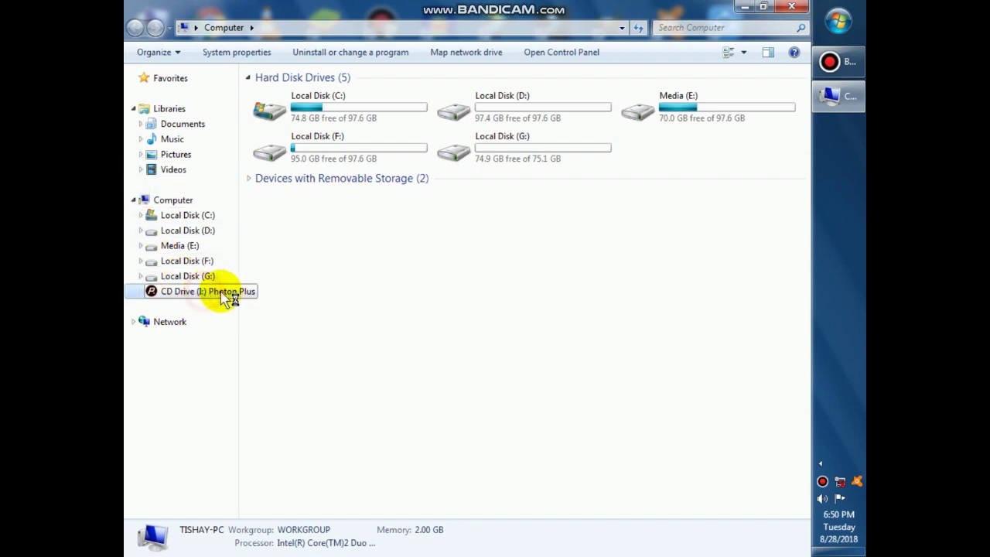
Close Explorer, refresh the desktop twice, then reopen Computer and browse CD Drive (I:) Photon Plus.
click(797, 7)
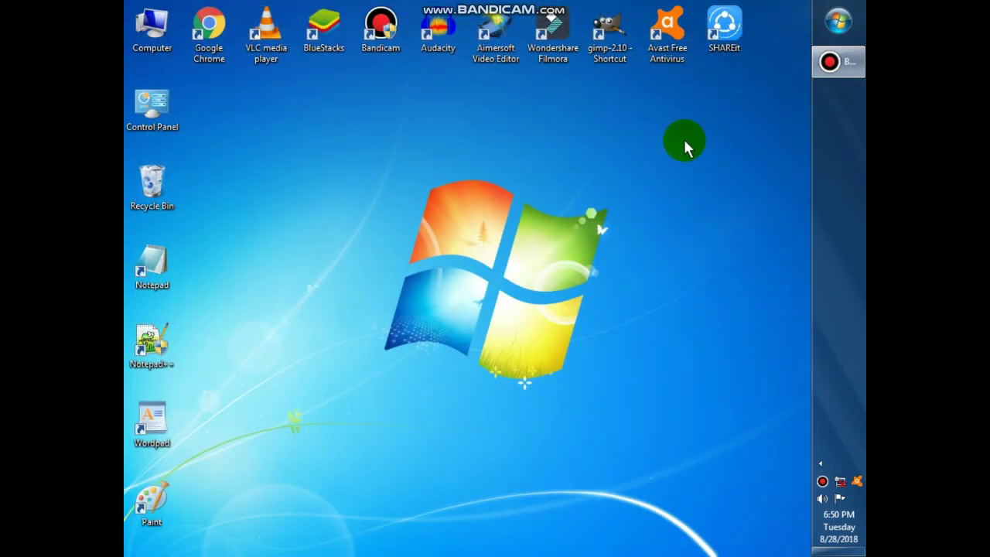
right_click(589, 215)
click(607, 250)
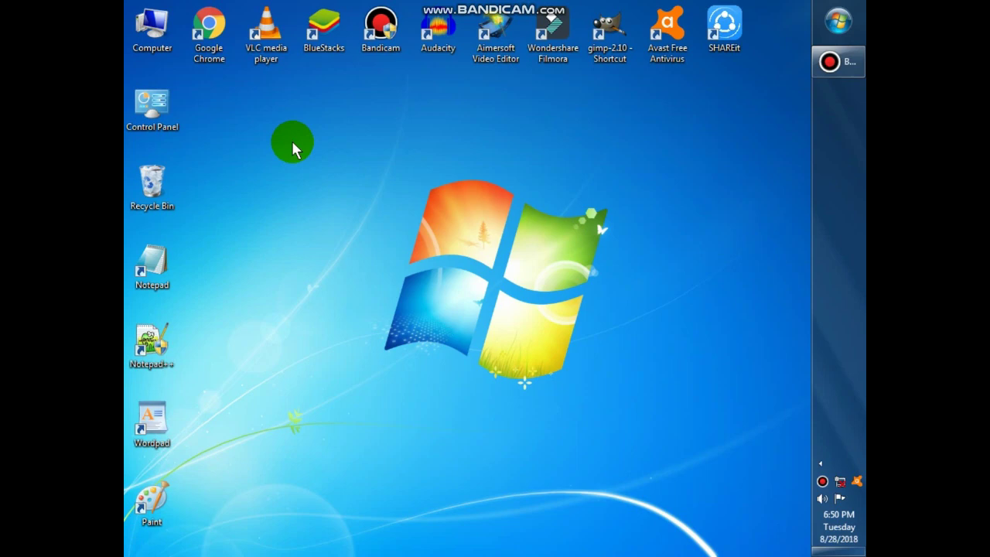
right_click(356, 185)
click(379, 219)
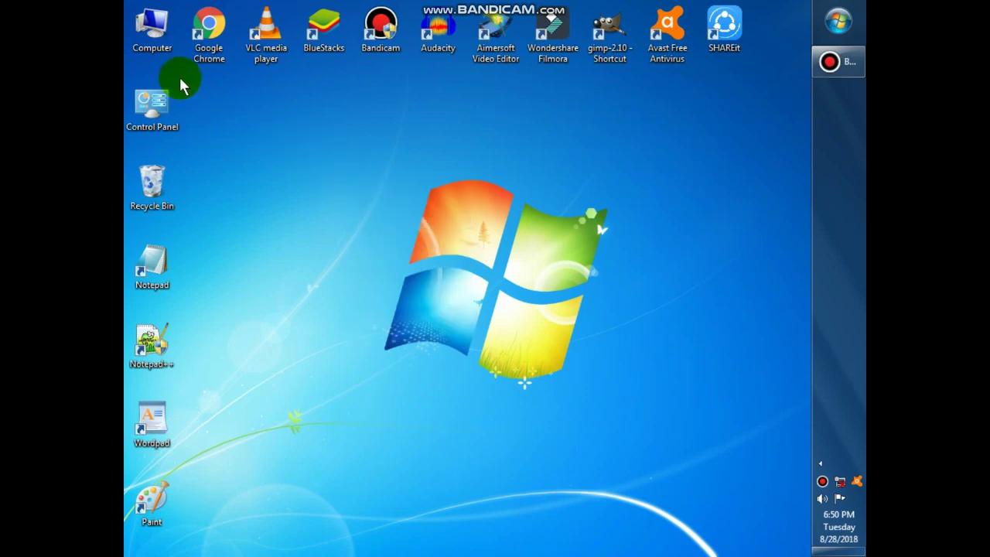
double_click(169, 48)
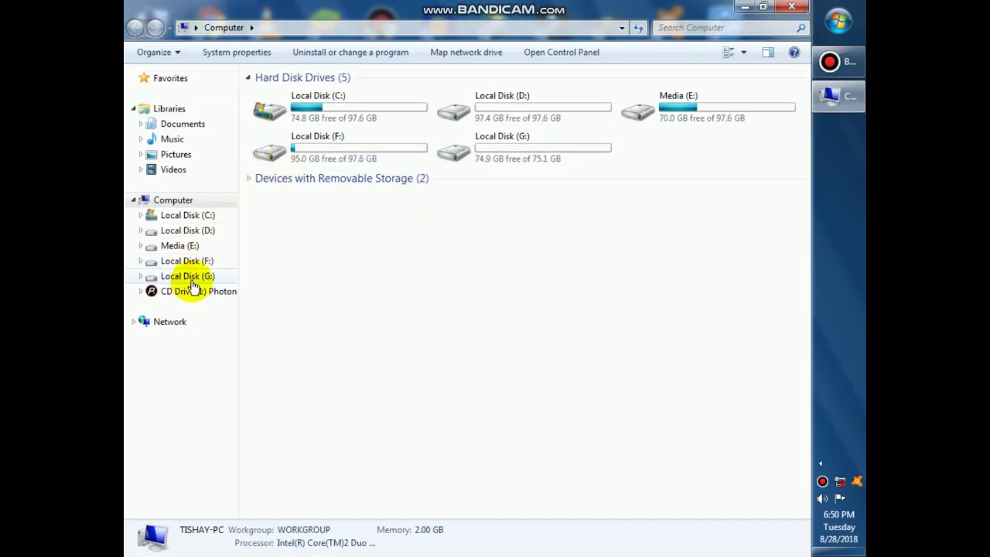
click(200, 292)
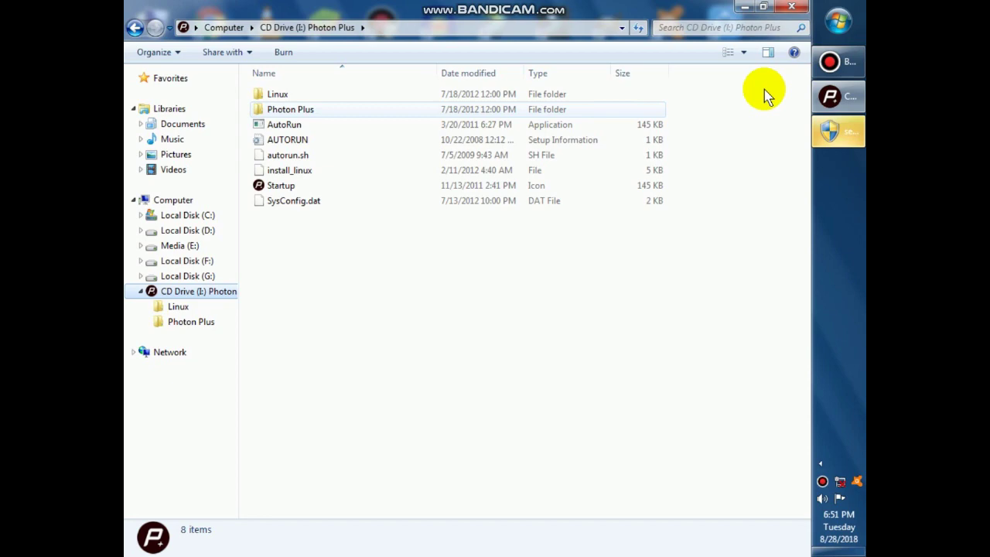
Close the CD window and accept the default install folder and Photon Plus Start Menu folder.
click(791, 7)
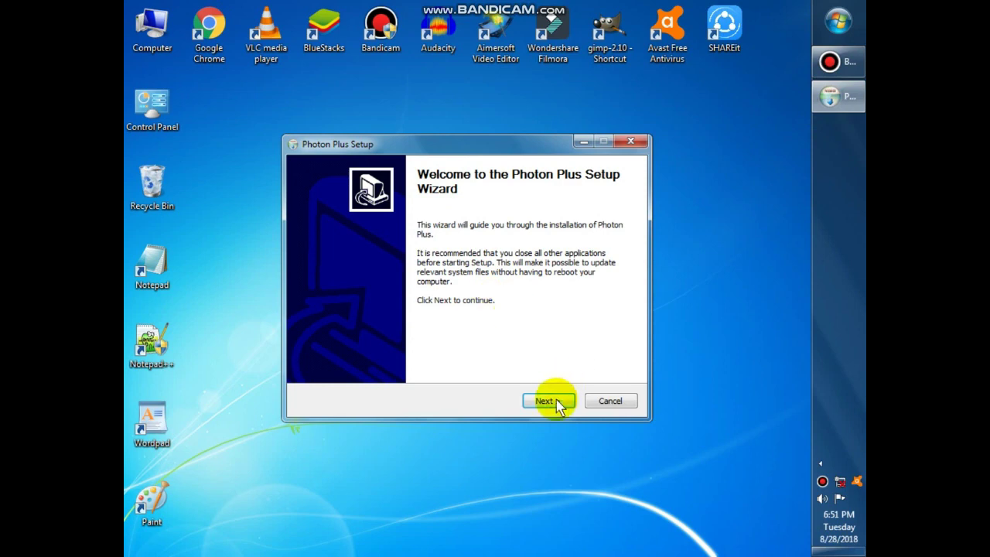
click(557, 401)
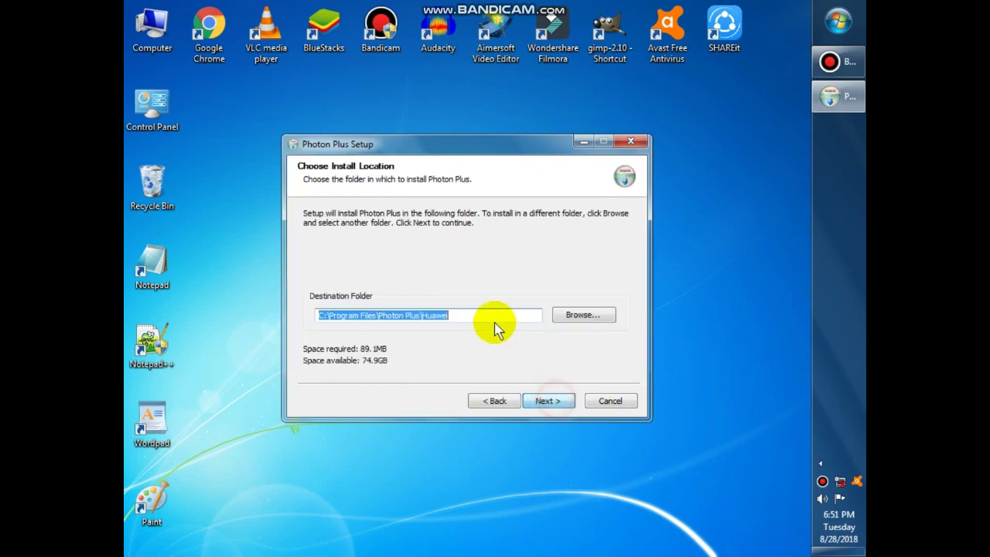
click(566, 402)
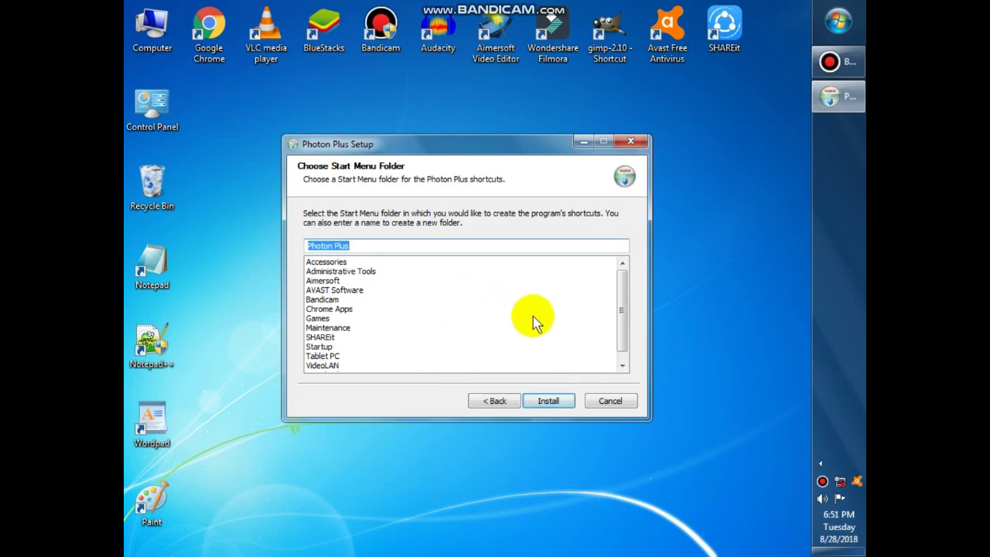
click(562, 407)
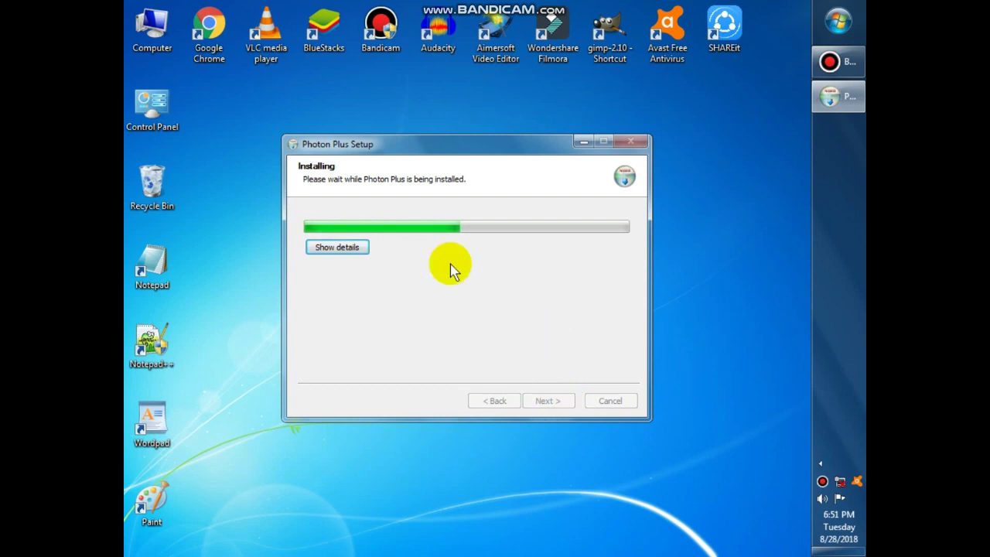
Show the installation details and scroll through the log until setup completes.
click(322, 249)
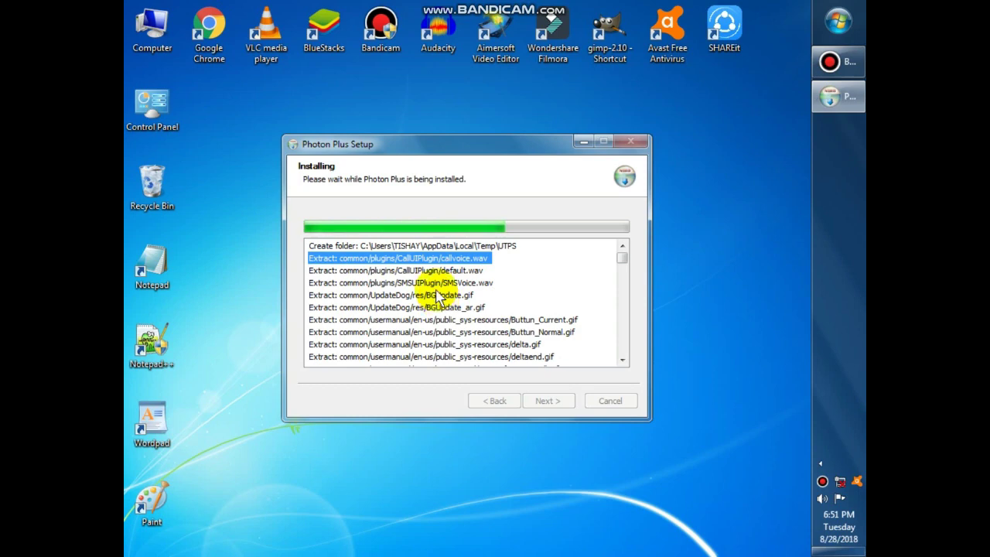
scroll(439, 299, down, 4)
scroll(439, 299, down, 10)
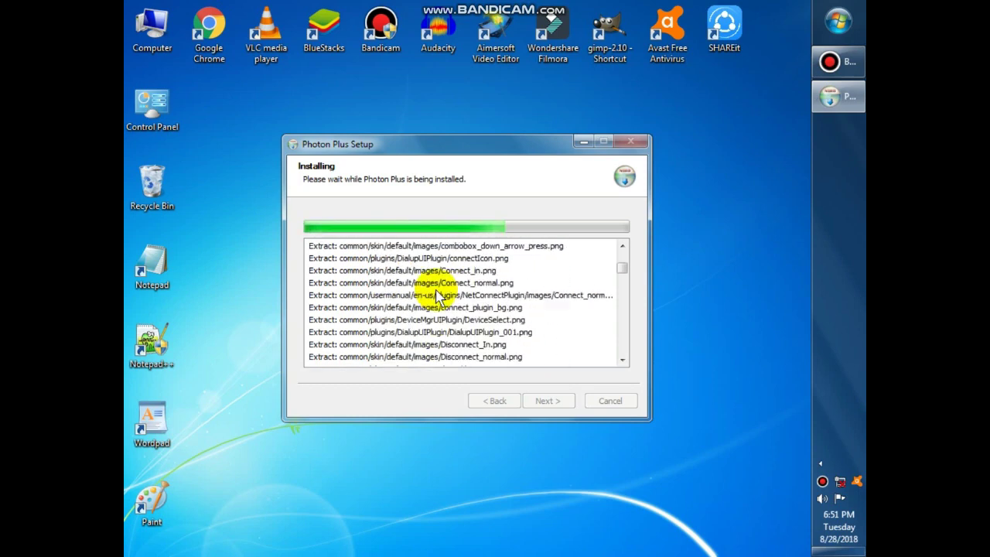
scroll(438, 294, down, 3)
drag(622, 271, 654, 243)
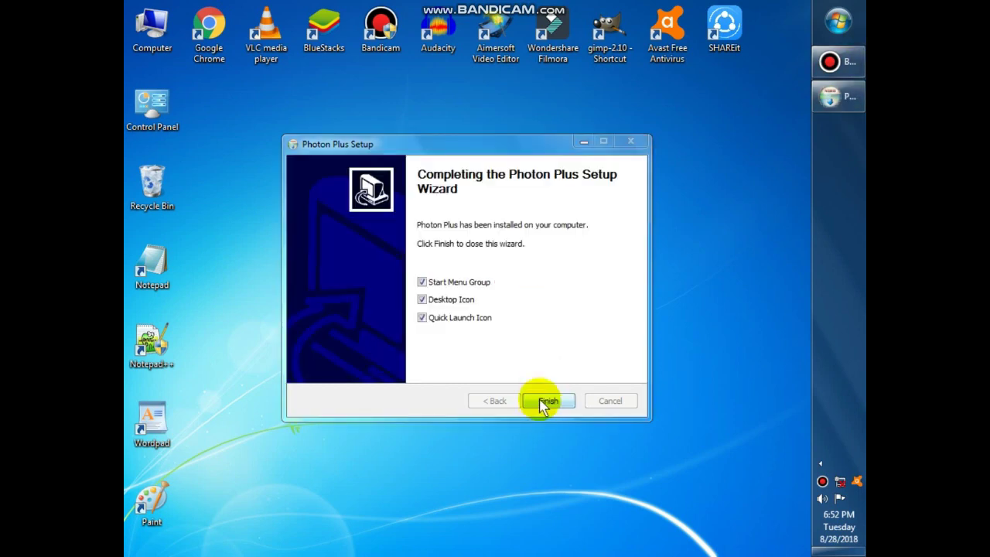
Finish setup, agree to restart, and move the Photon Plus shortcut to the top row's end.
click(544, 402)
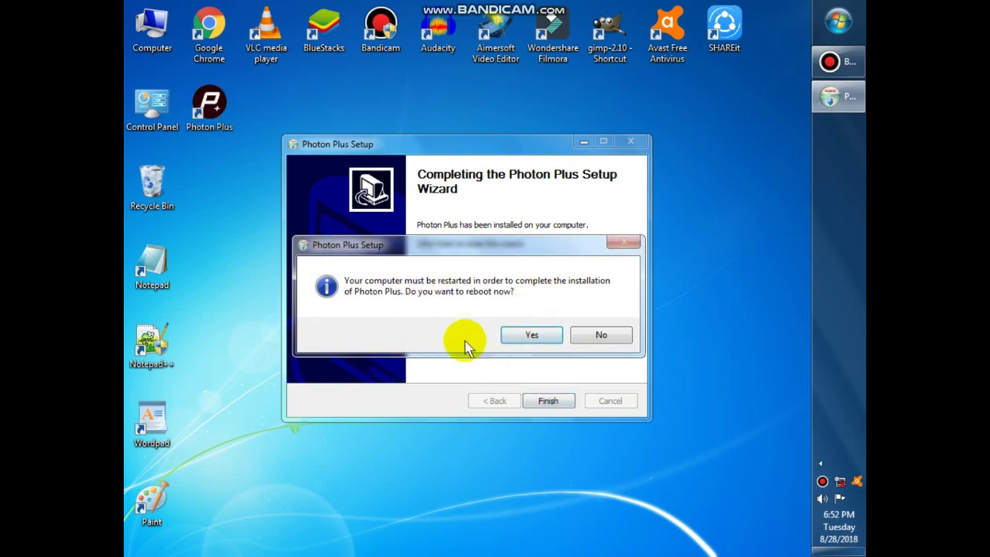
click(532, 335)
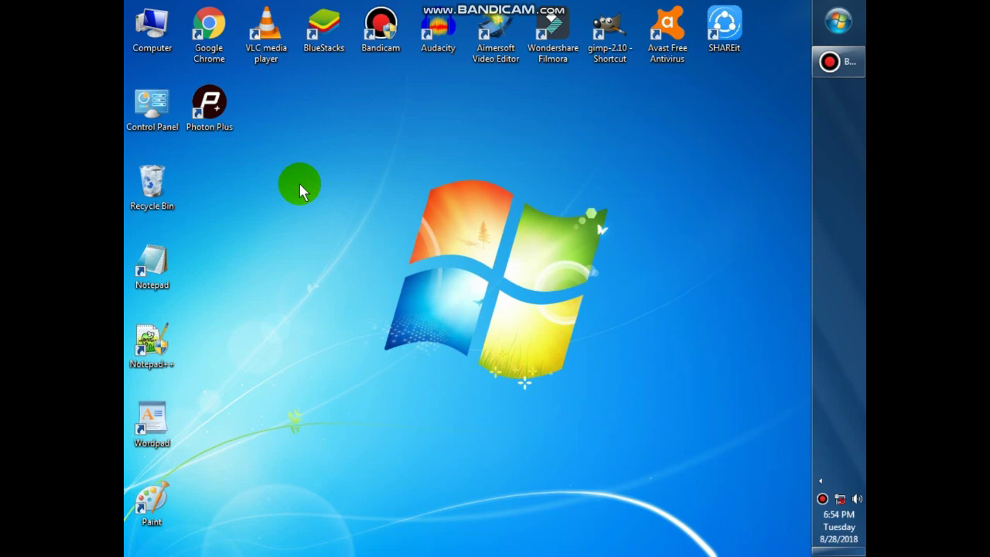
drag(232, 128, 781, 30)
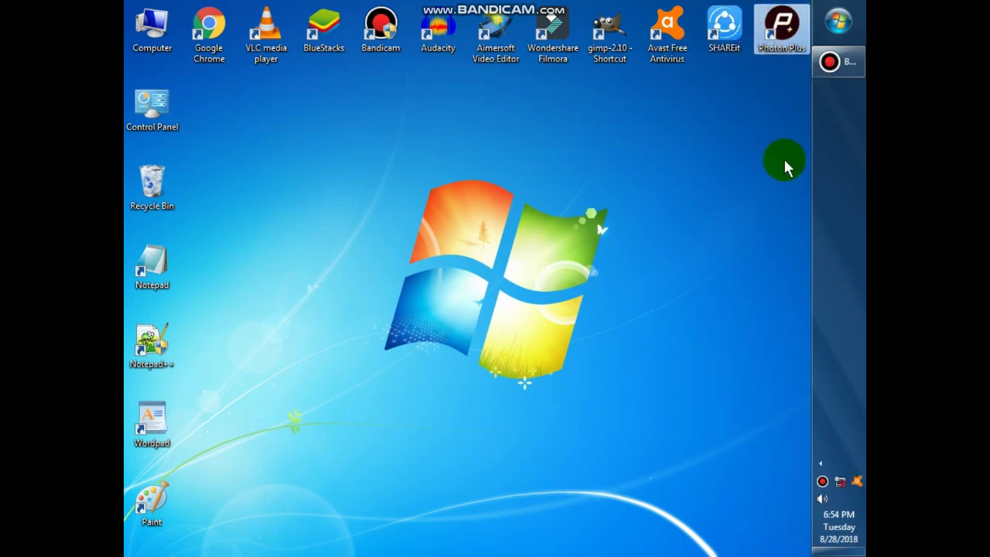
right_click(572, 144)
click(608, 180)
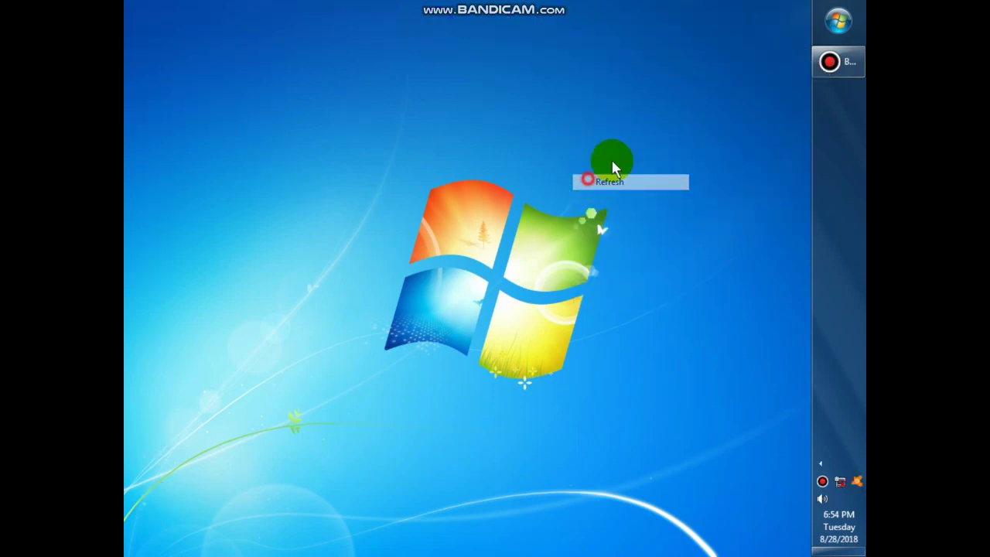
click(756, 40)
Launch Photon Plus from its desktop icon, choose Connect, and confirm with OK.
double_click(768, 43)
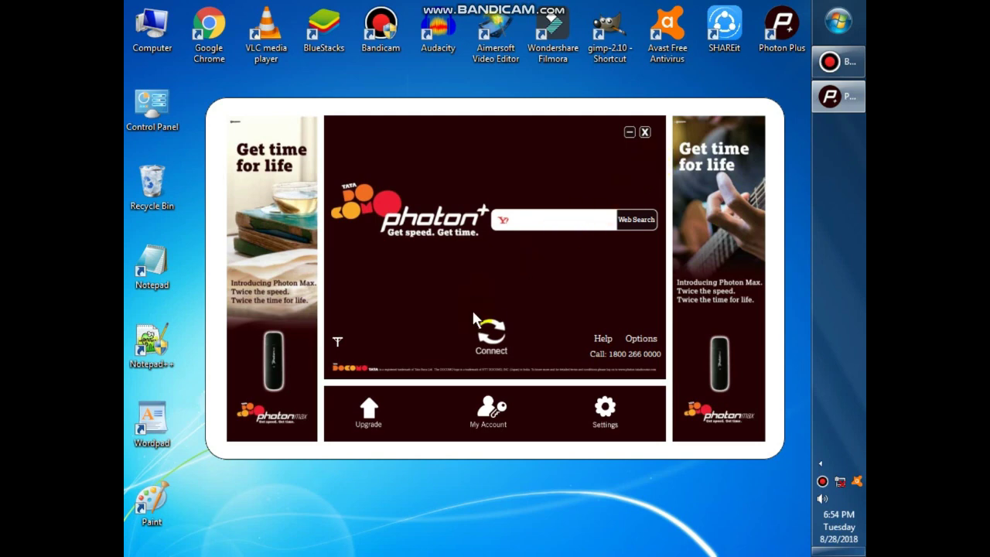
click(487, 341)
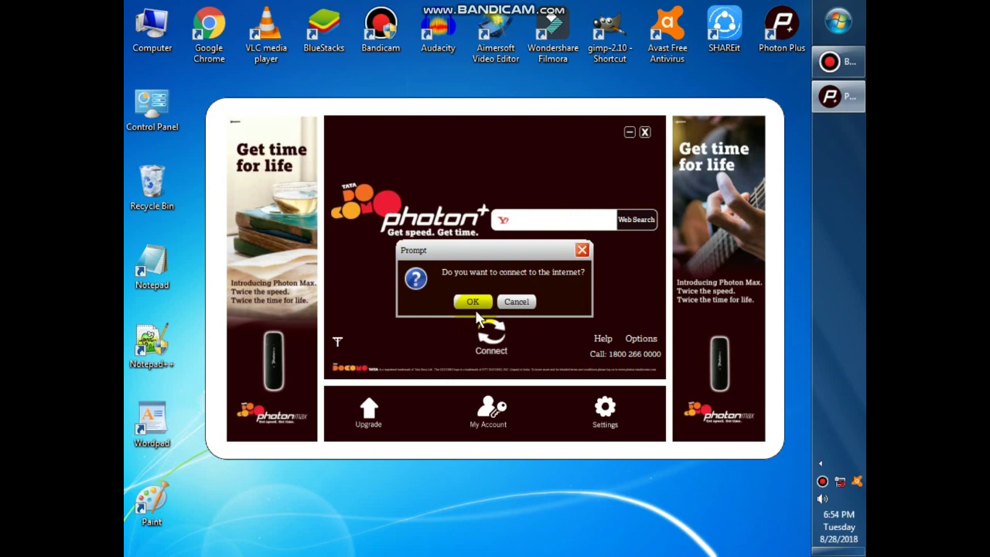
click(472, 302)
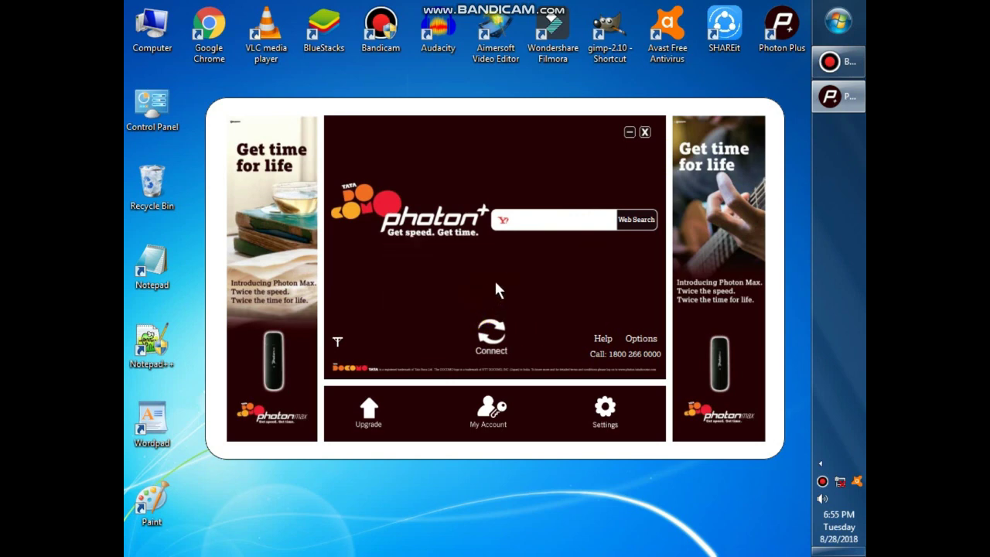